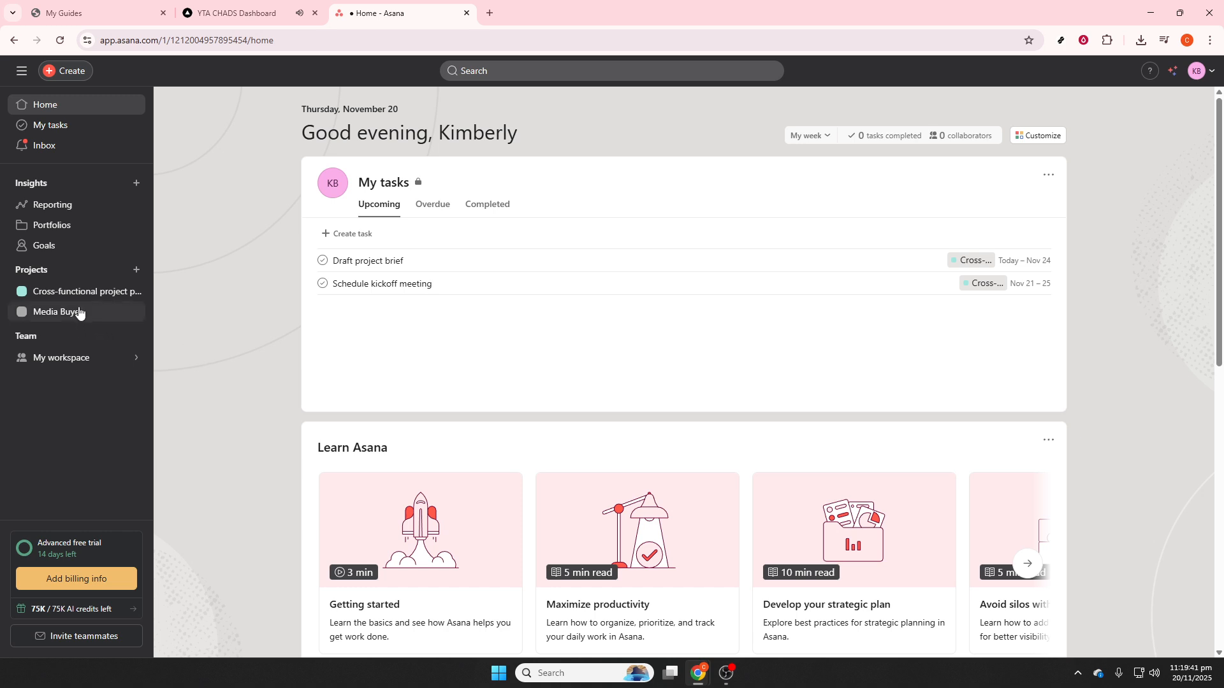
# - Open the Cross-functional project plan to view its task list
pyautogui.moveTo(97, 359)
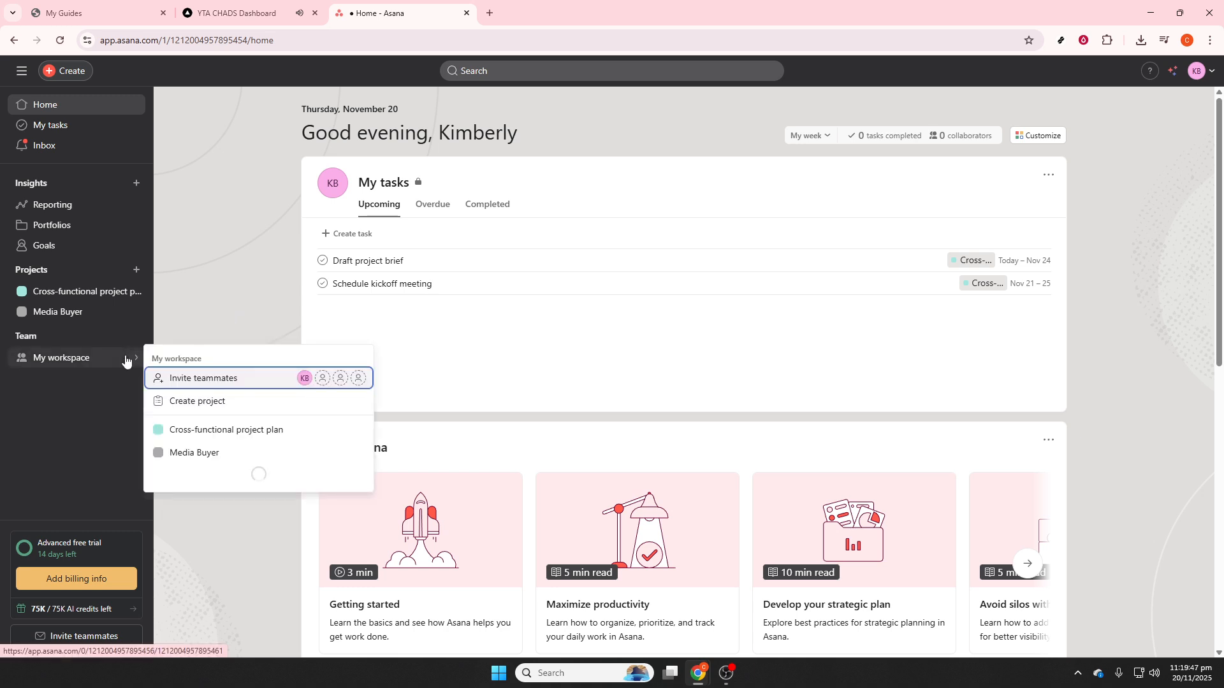
pyautogui.click(96, 300)
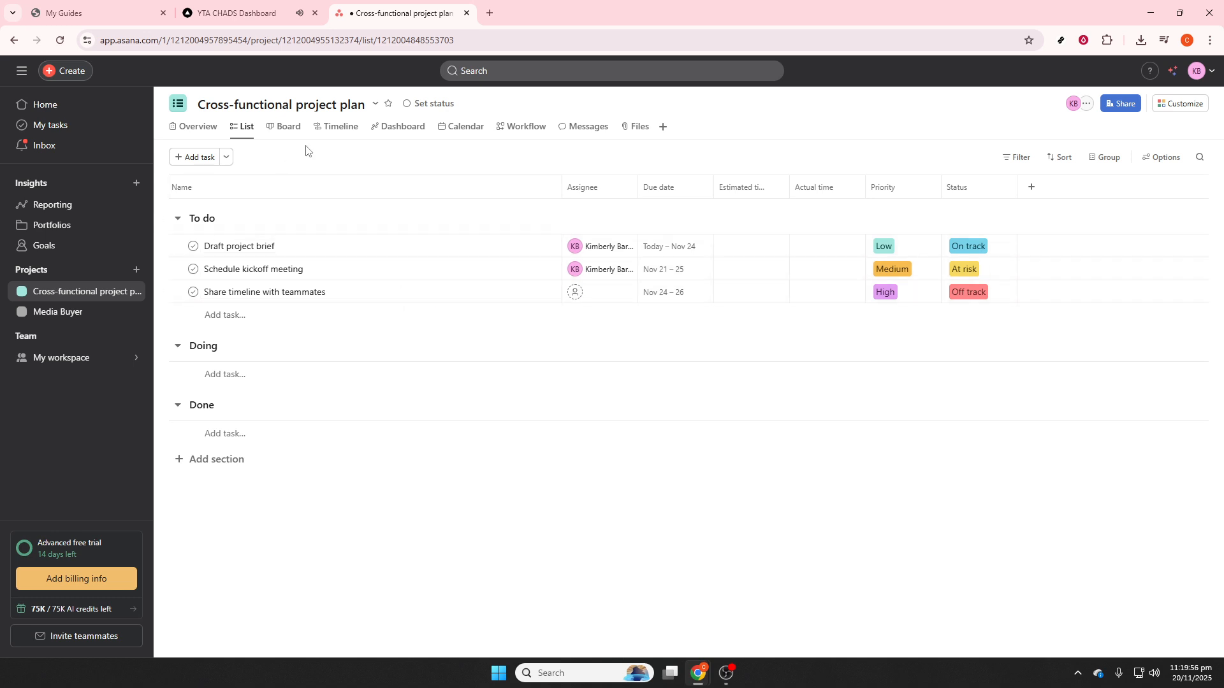
# - Create a blank project named Personal Projects, keeping the My workspace privacy and the recommended views
pyautogui.click(139, 270)
pyautogui.click(160, 297)
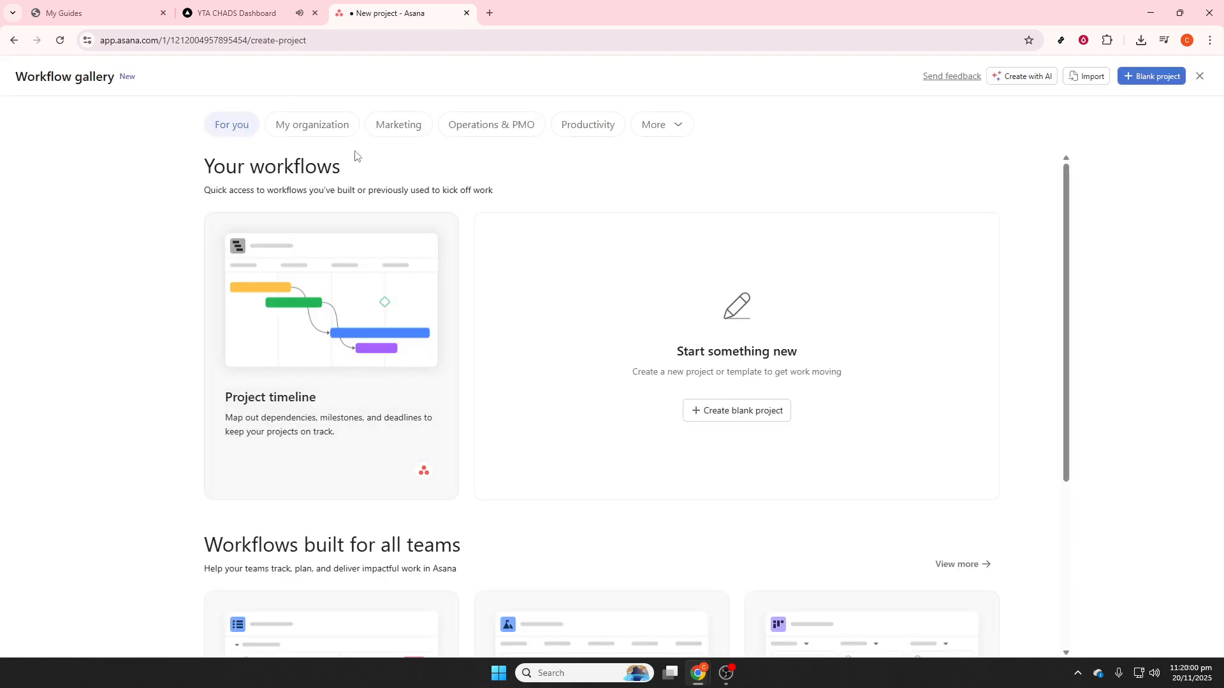
pyautogui.click(751, 415)
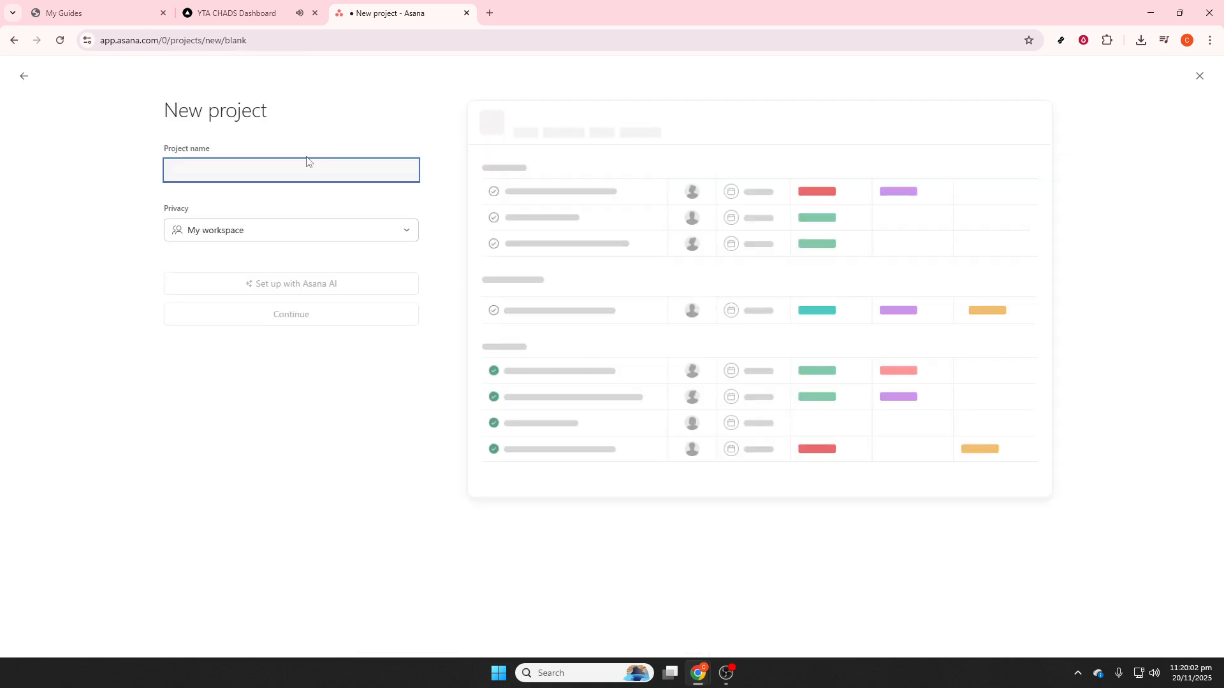
pyautogui.write('Personal')
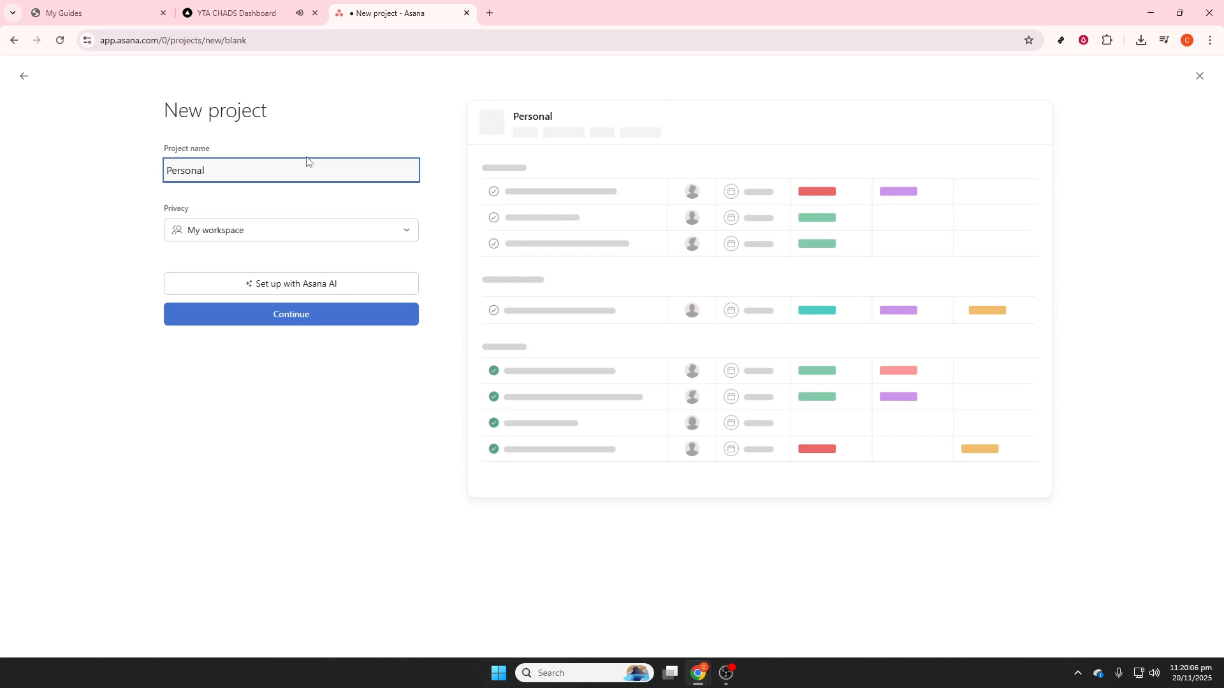
pyautogui.write('Projects')
pyautogui.click(305, 322)
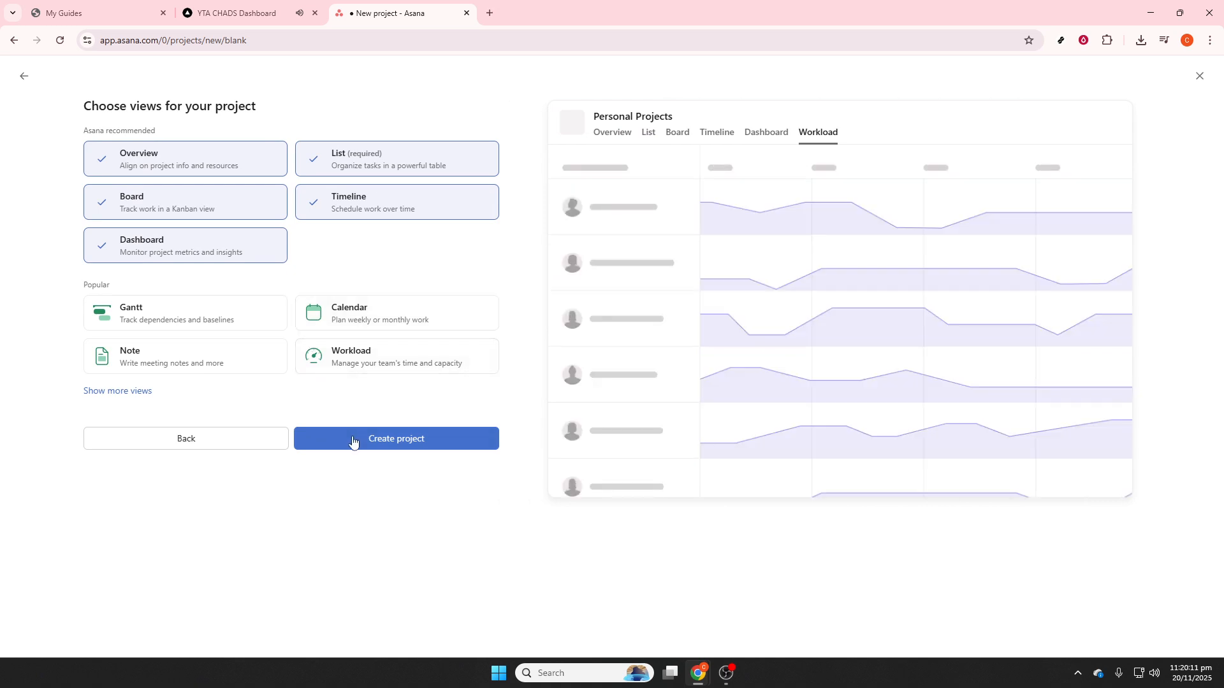
pyautogui.click(353, 439)
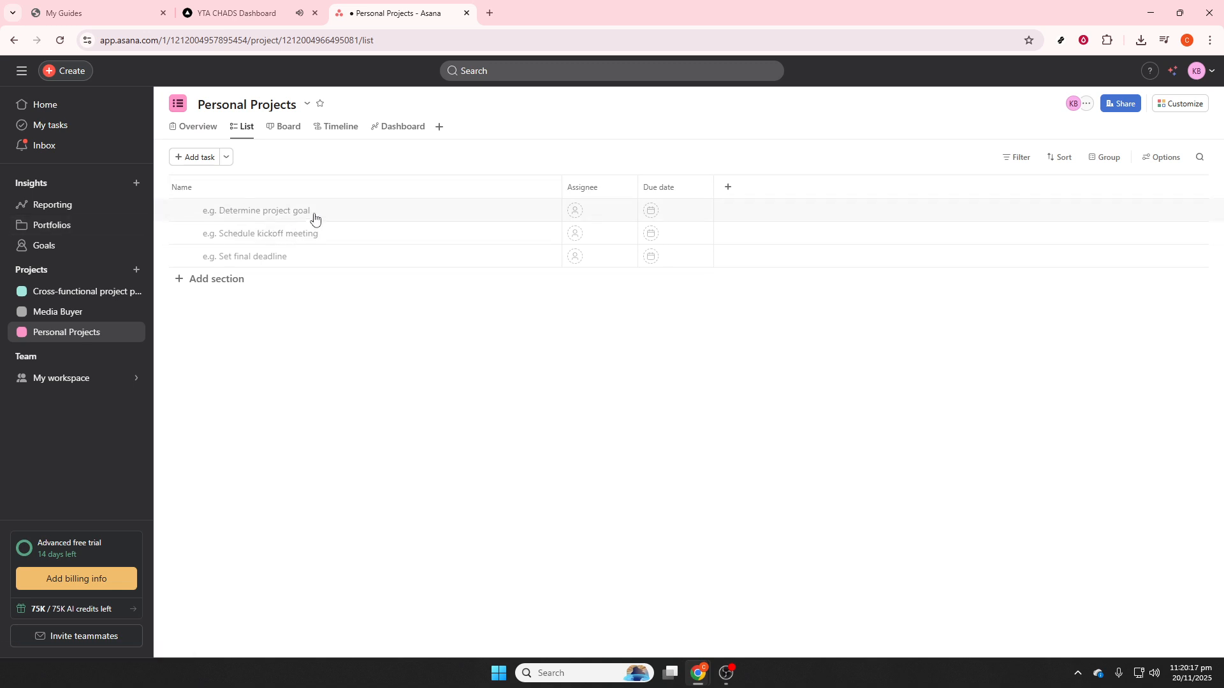
# - Add an unnamed task at the start of the project list and a section named To Do below it
pyautogui.click(265, 197)
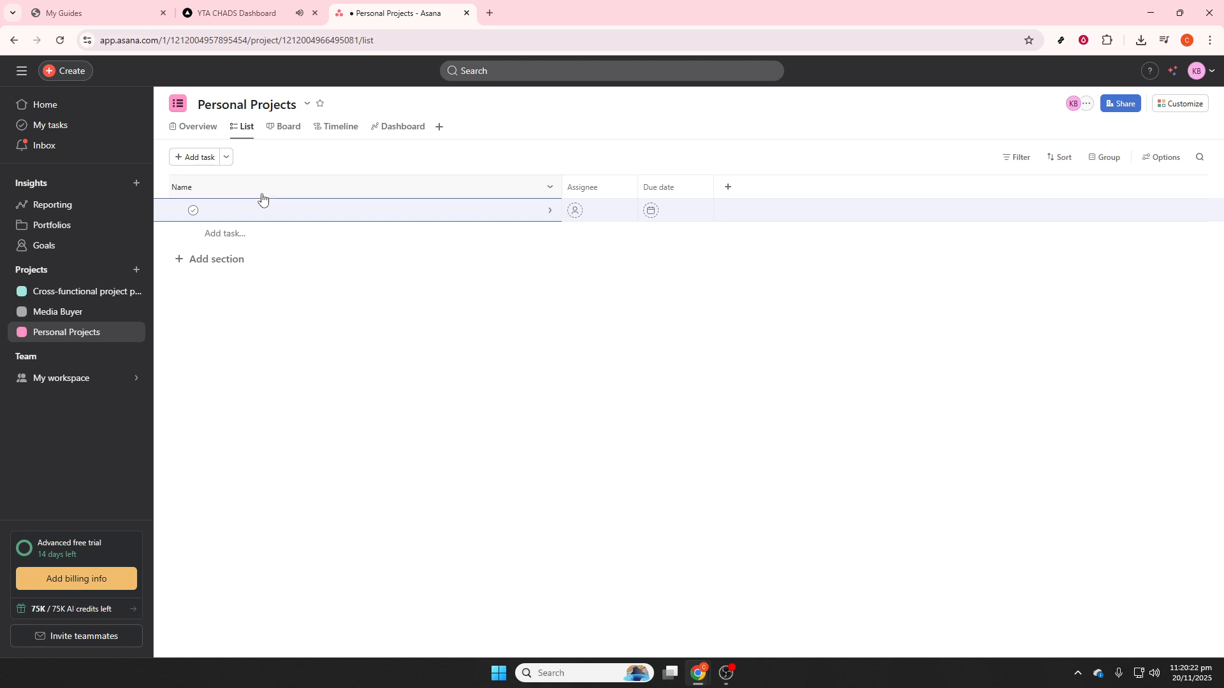
pyautogui.click(203, 309)
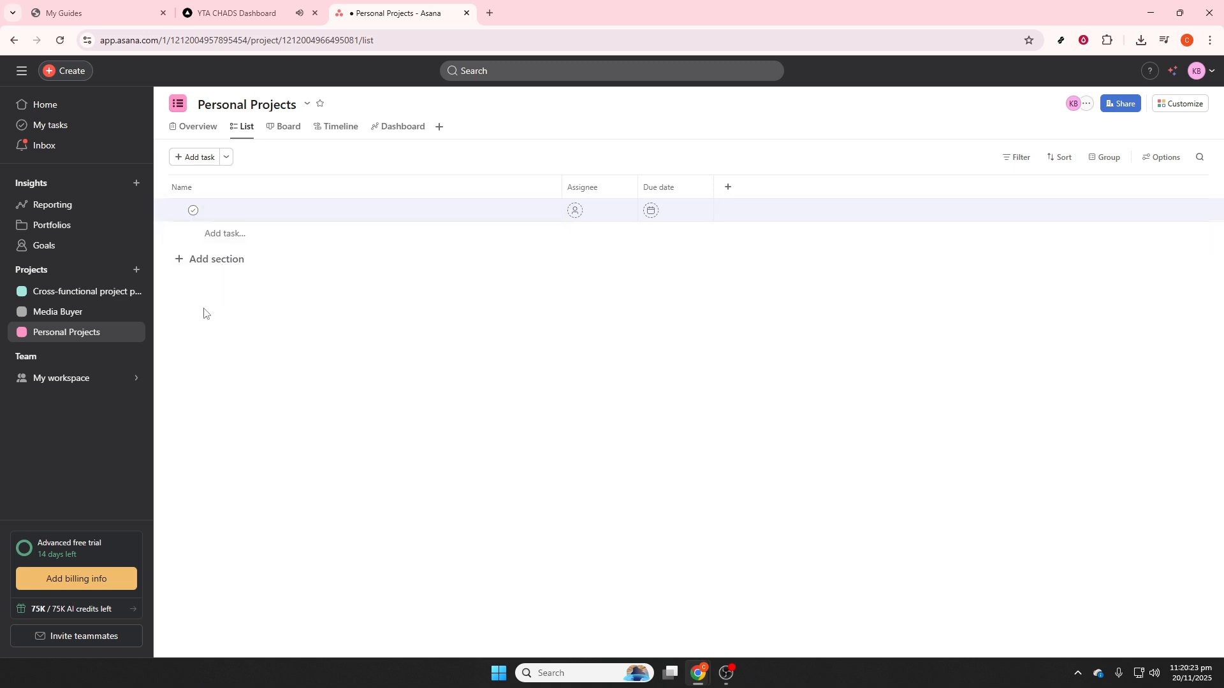
pyautogui.click(220, 262)
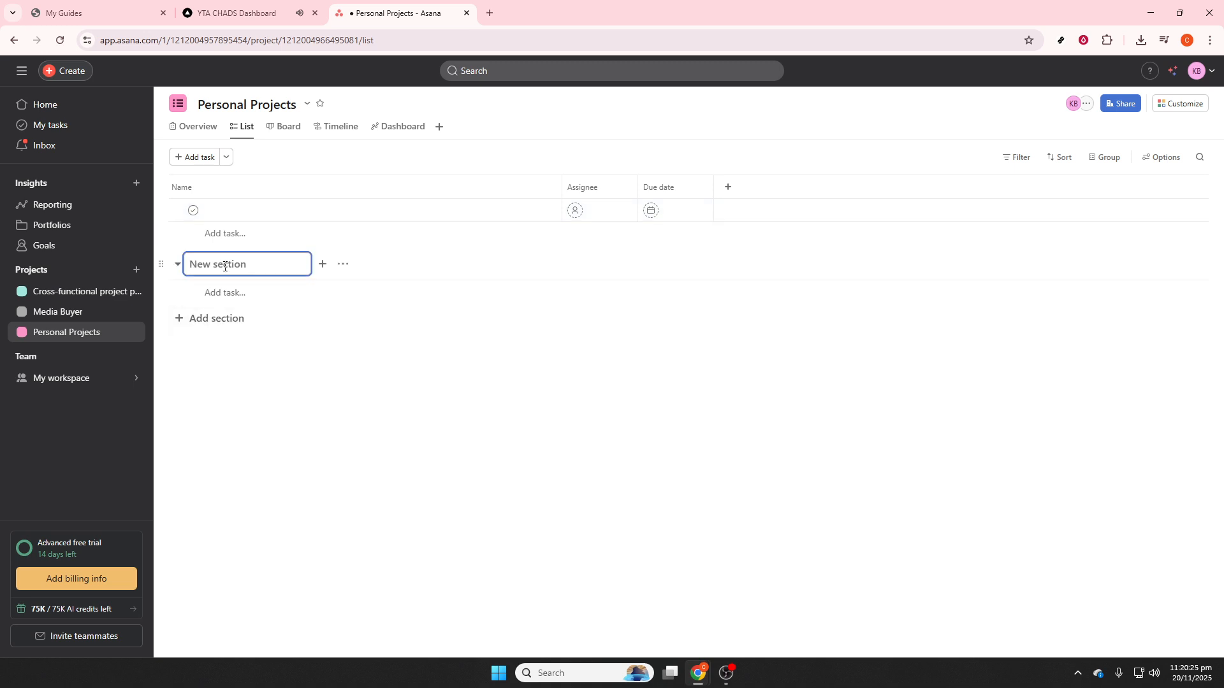
pyautogui.write('To Do')
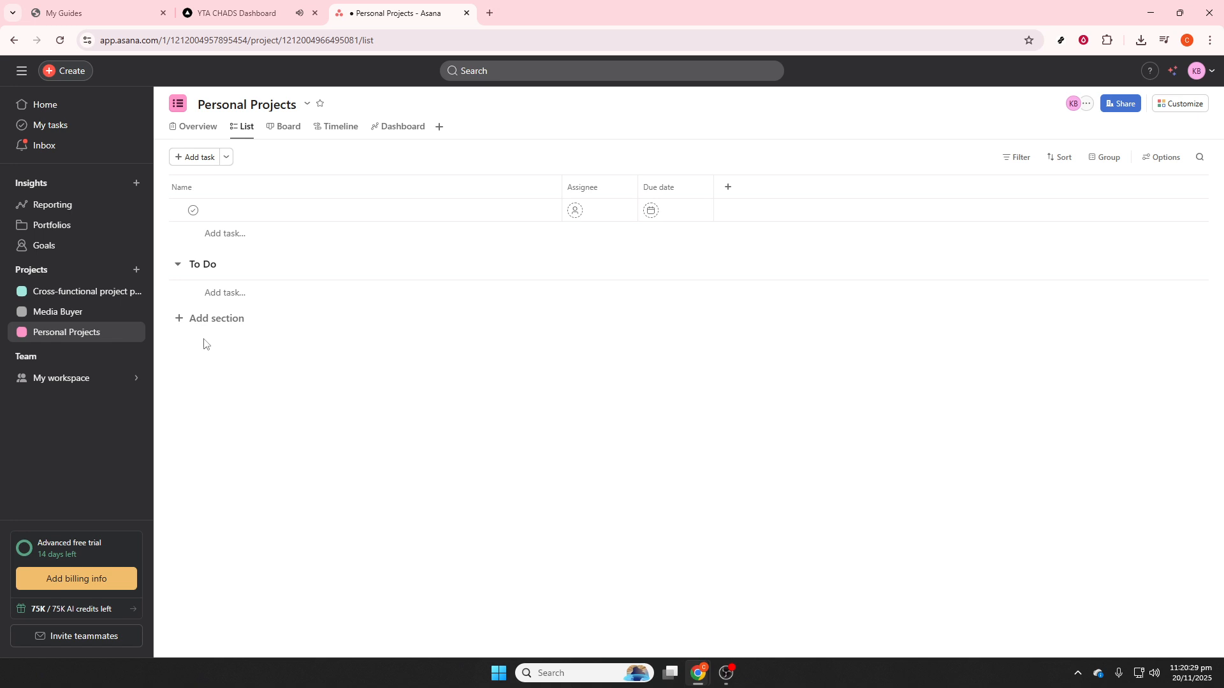
# - Add two more sections named On Going and Done below the To Do section
pyautogui.click(211, 320)
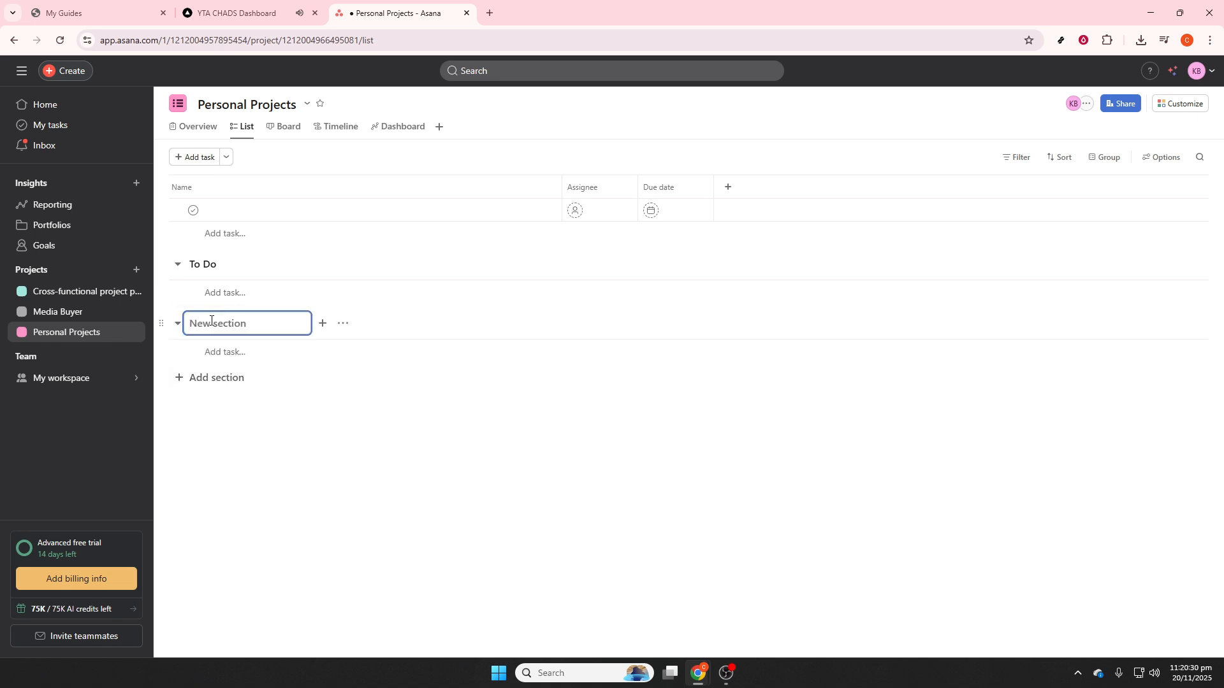
pyautogui.write('On Going')
pyautogui.click(276, 522)
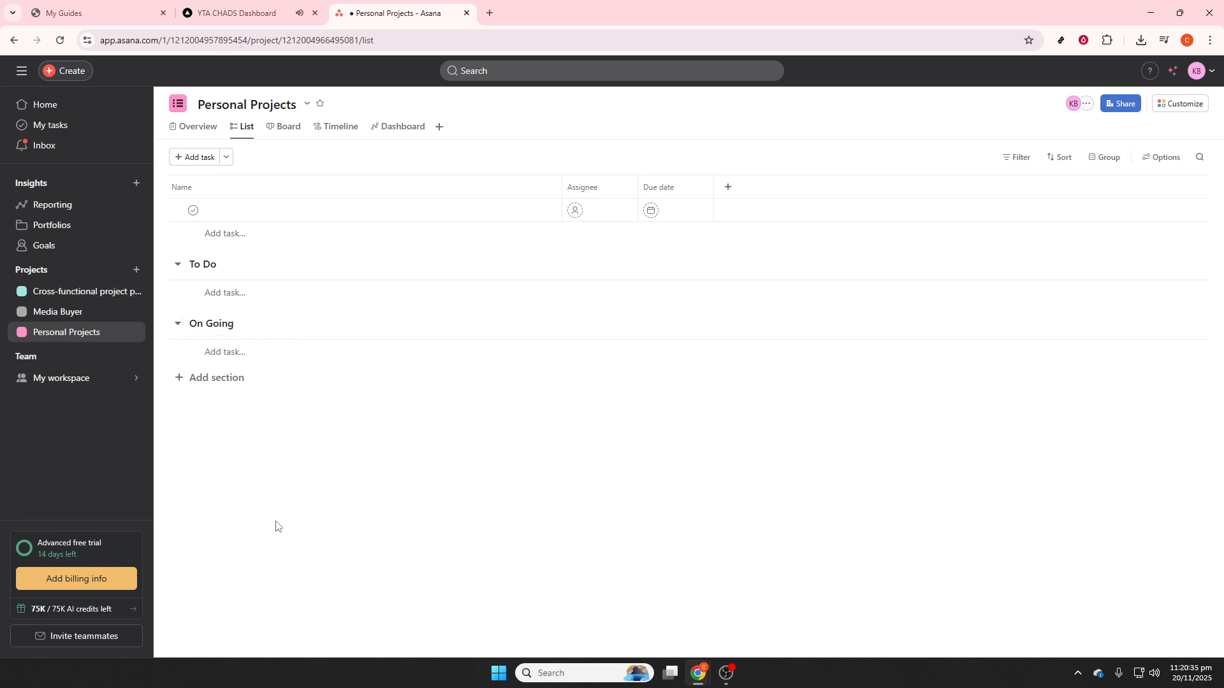
pyautogui.click(222, 381)
pyautogui.write('Done')
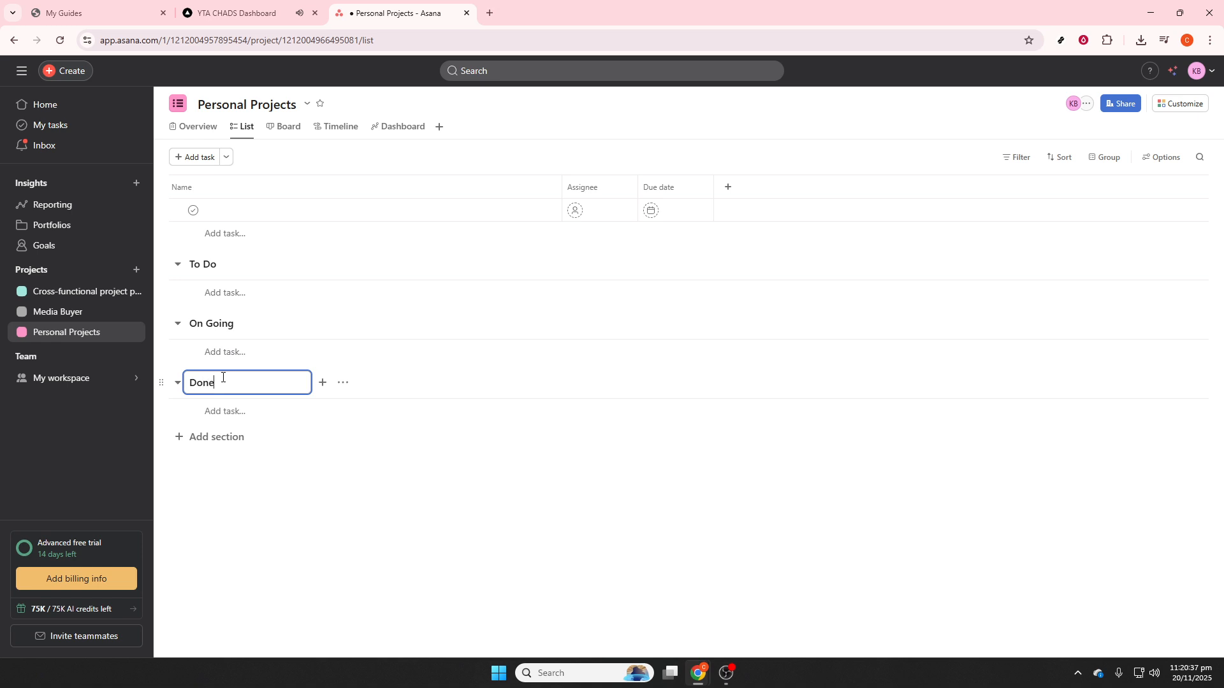
pyautogui.click(270, 546)
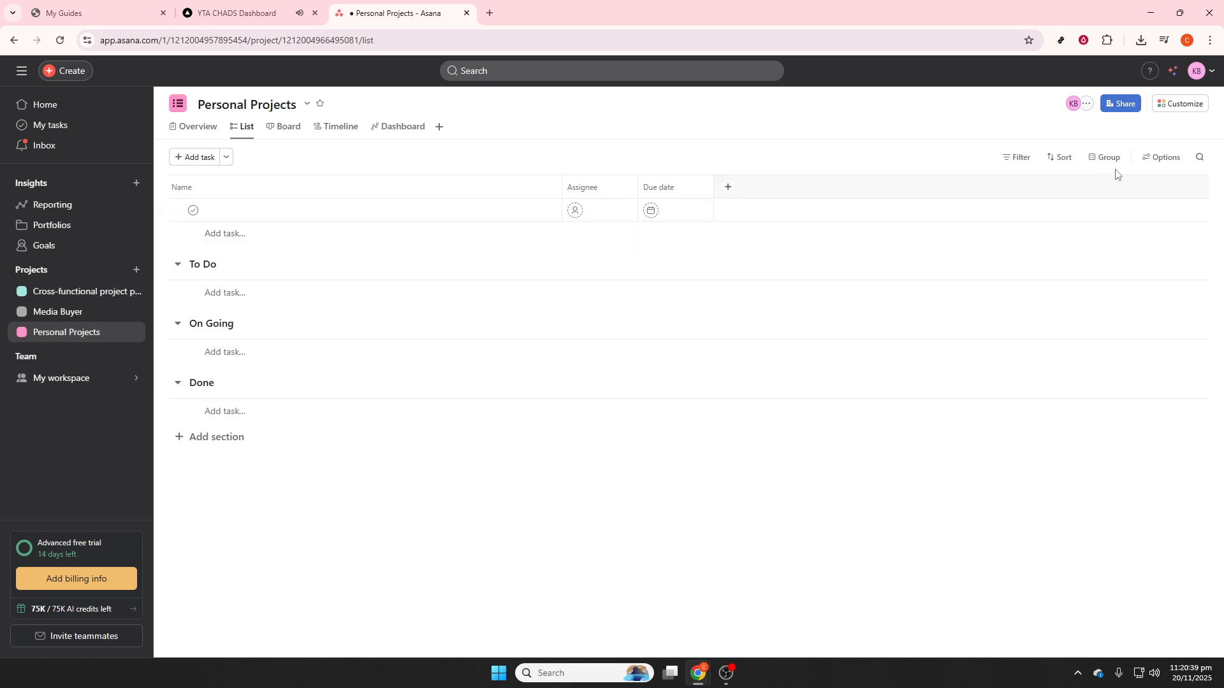
# - Examine the project's customization options for fields, forms, apps and bundles
pyautogui.click(1182, 114)
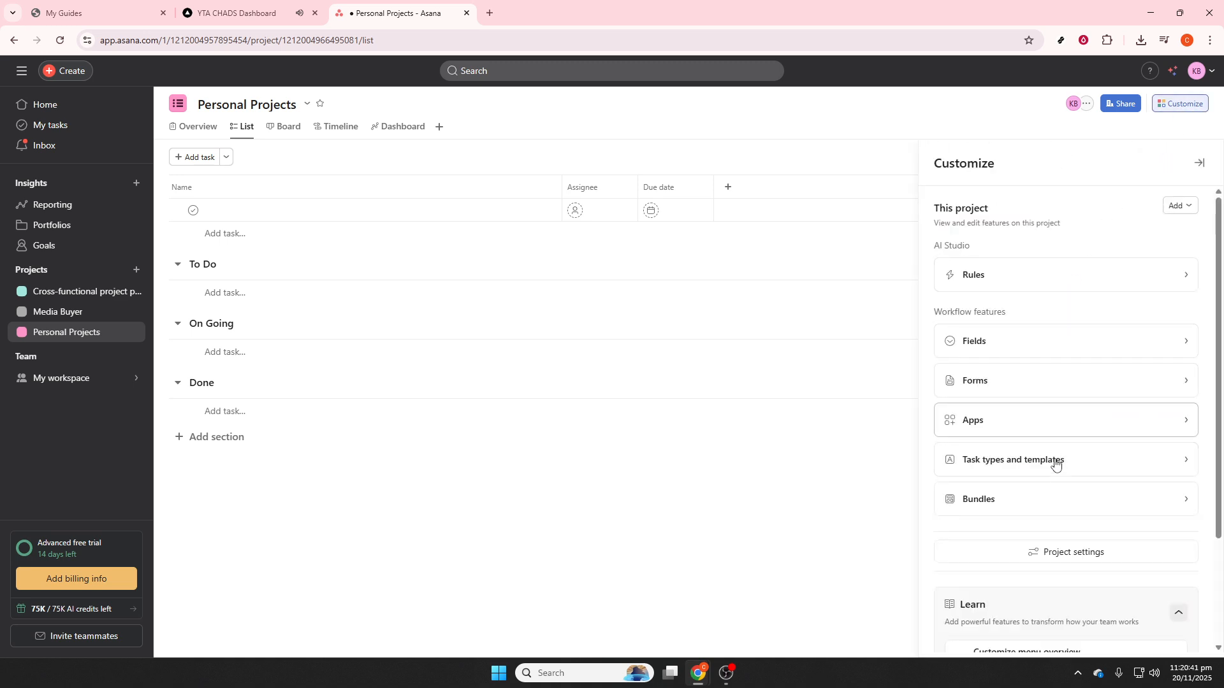
pyautogui.click(1046, 342)
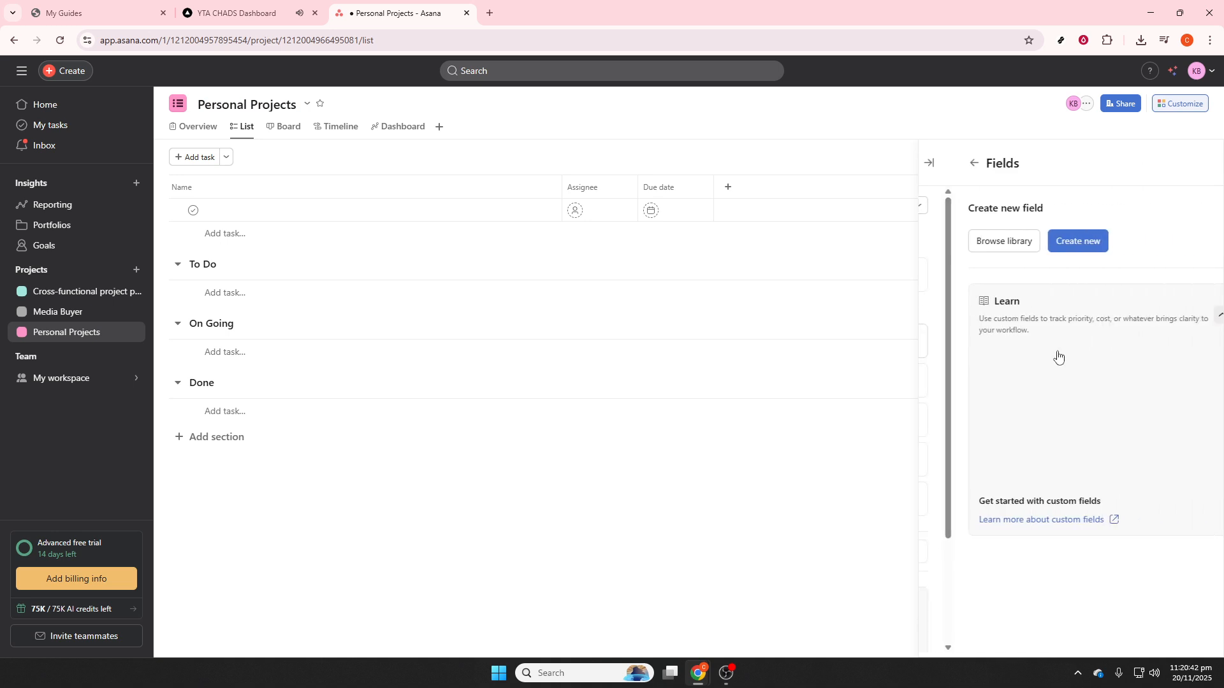
pyautogui.click(939, 163)
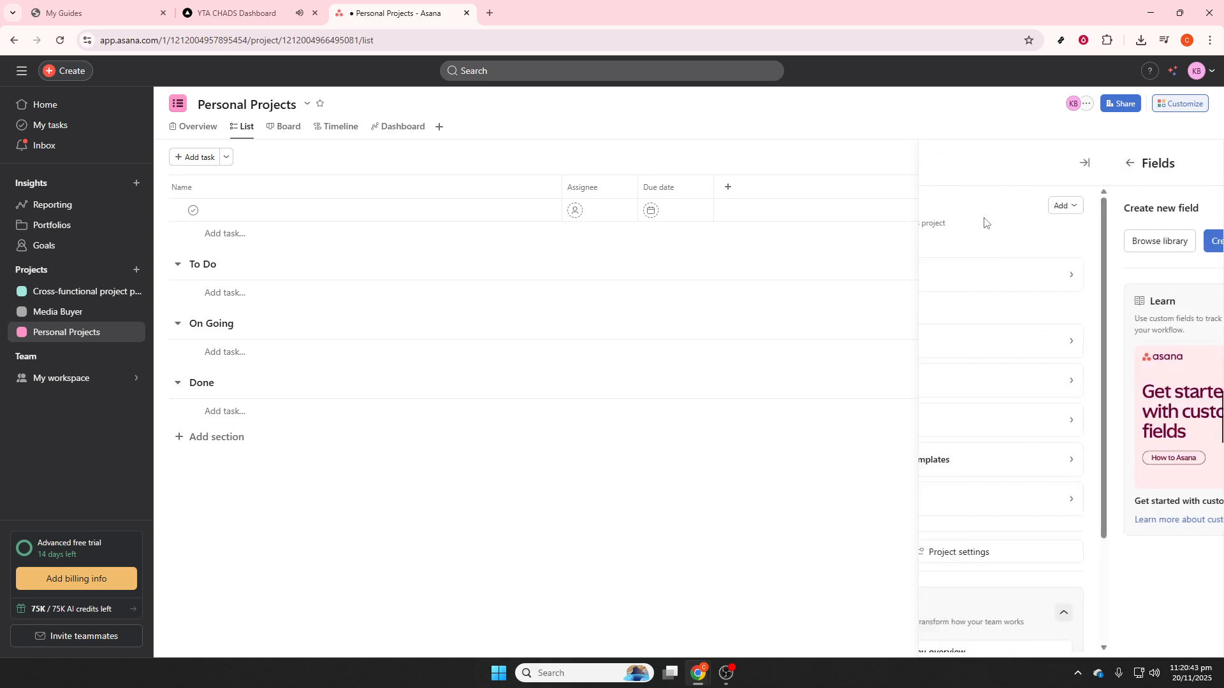
pyautogui.click(1039, 386)
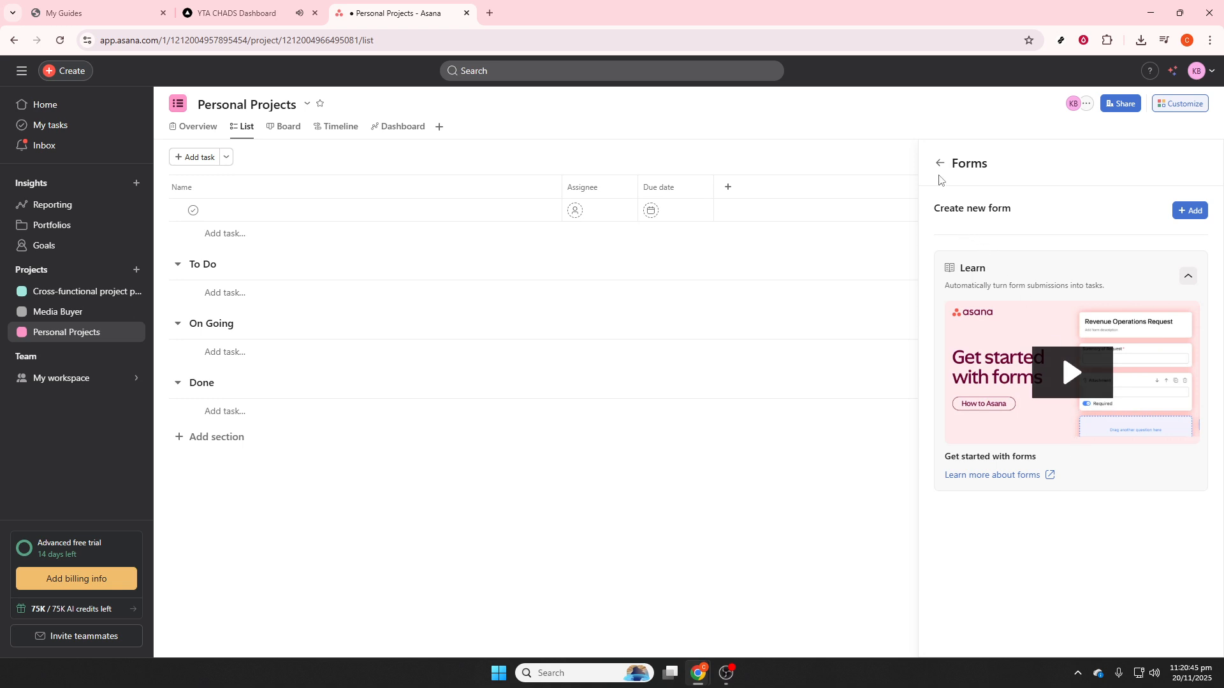
pyautogui.click(940, 163)
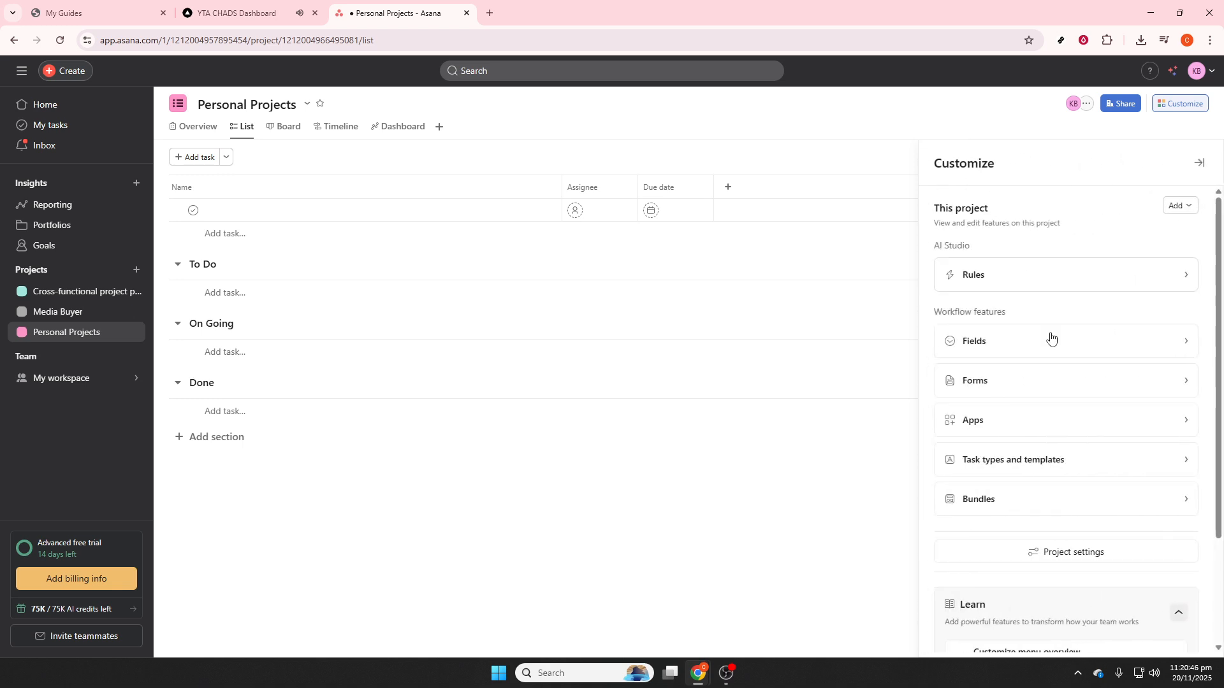
pyautogui.click(1074, 430)
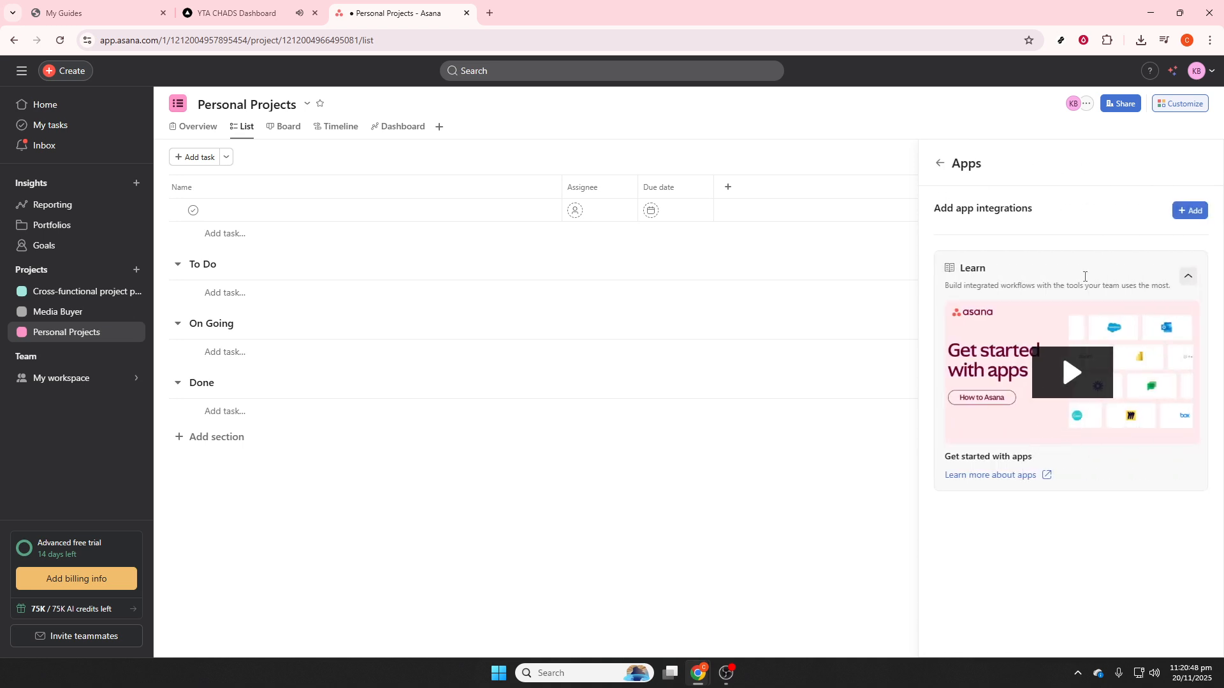
pyautogui.click(943, 163)
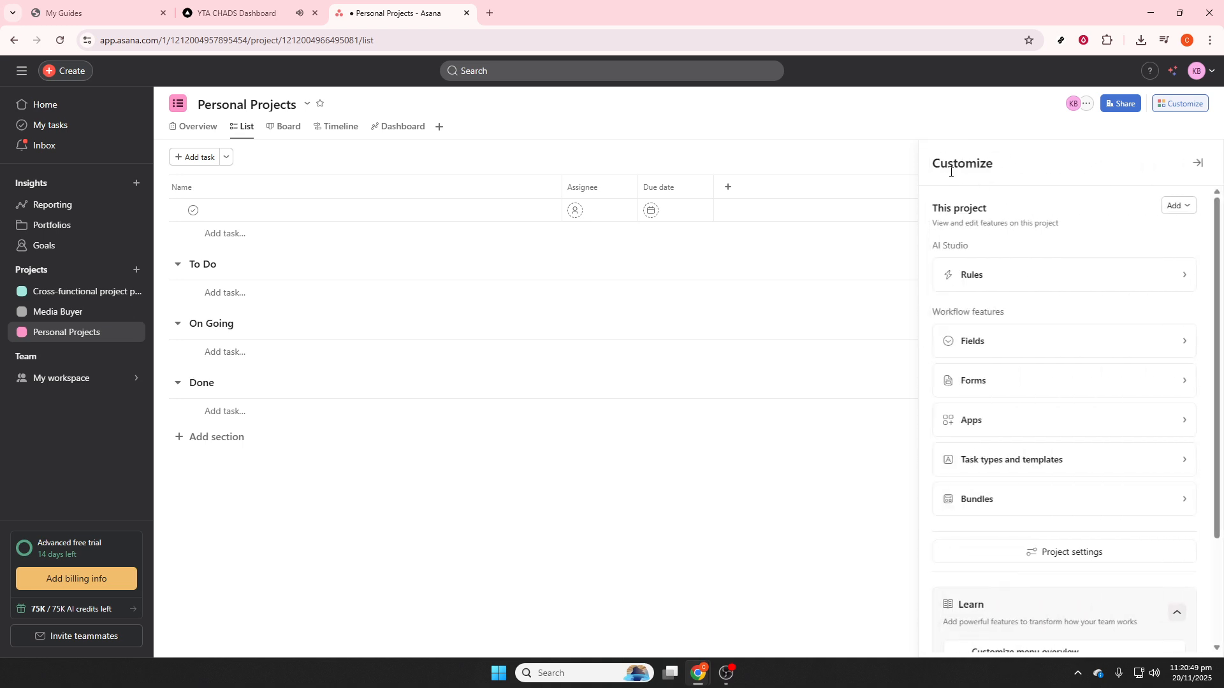
pyautogui.click(1055, 504)
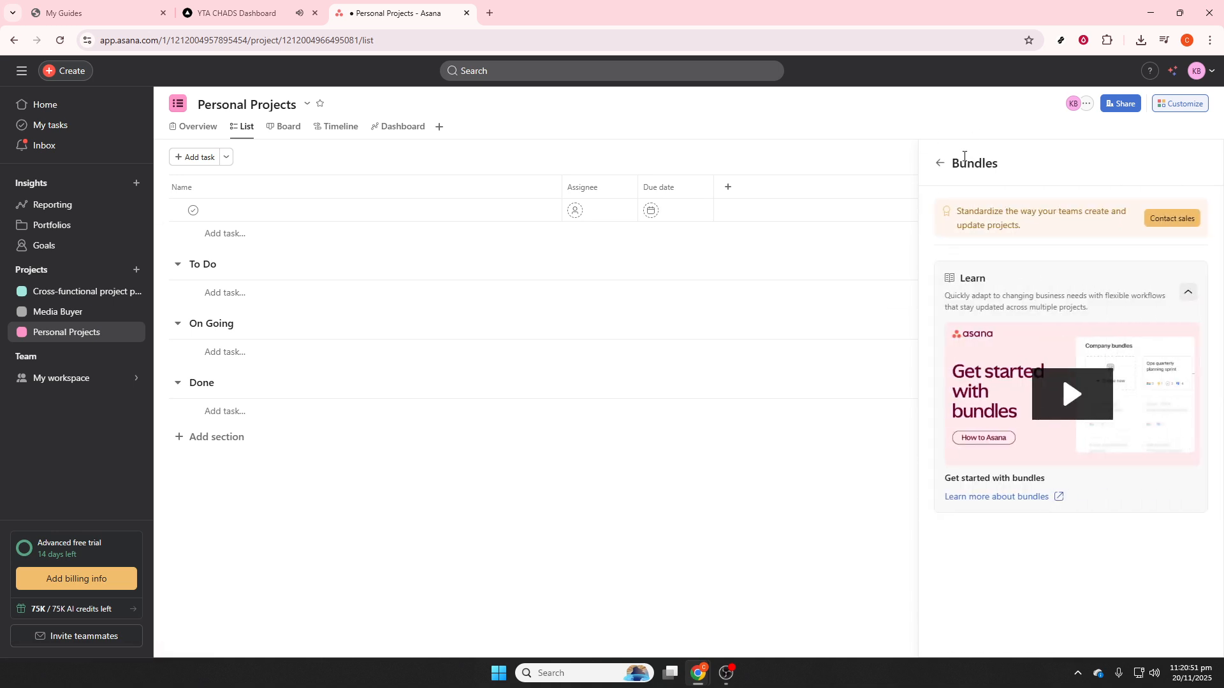
pyautogui.click(940, 163)
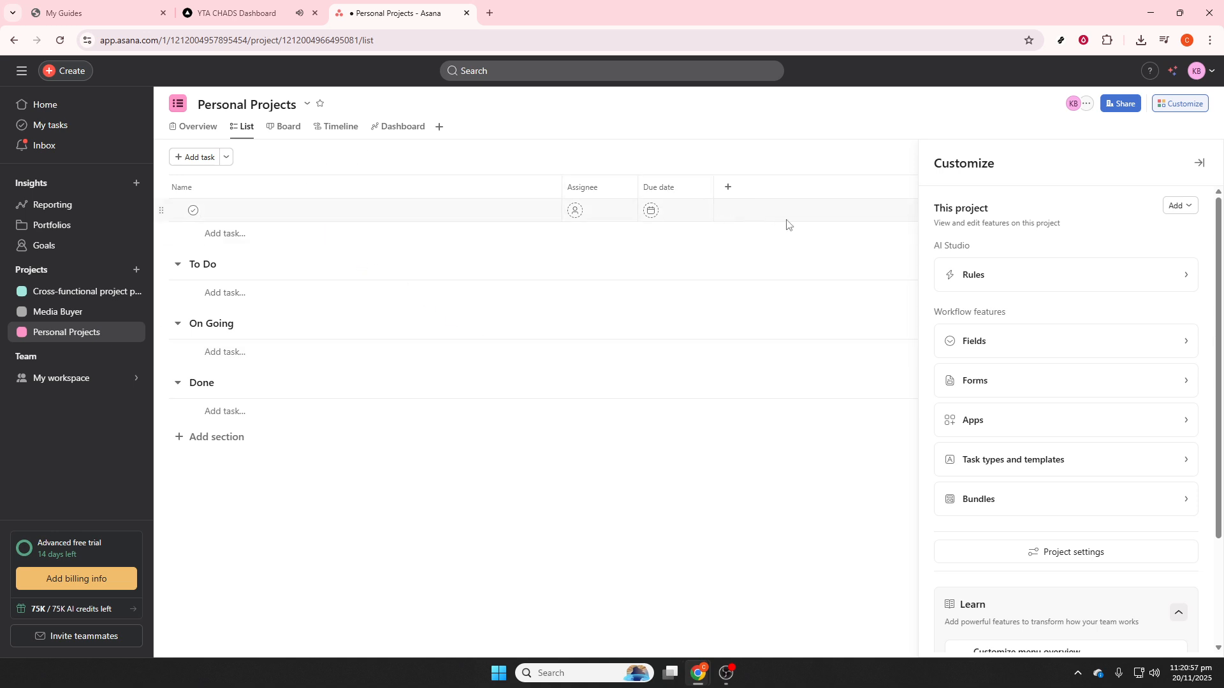
pyautogui.click(1018, 377)
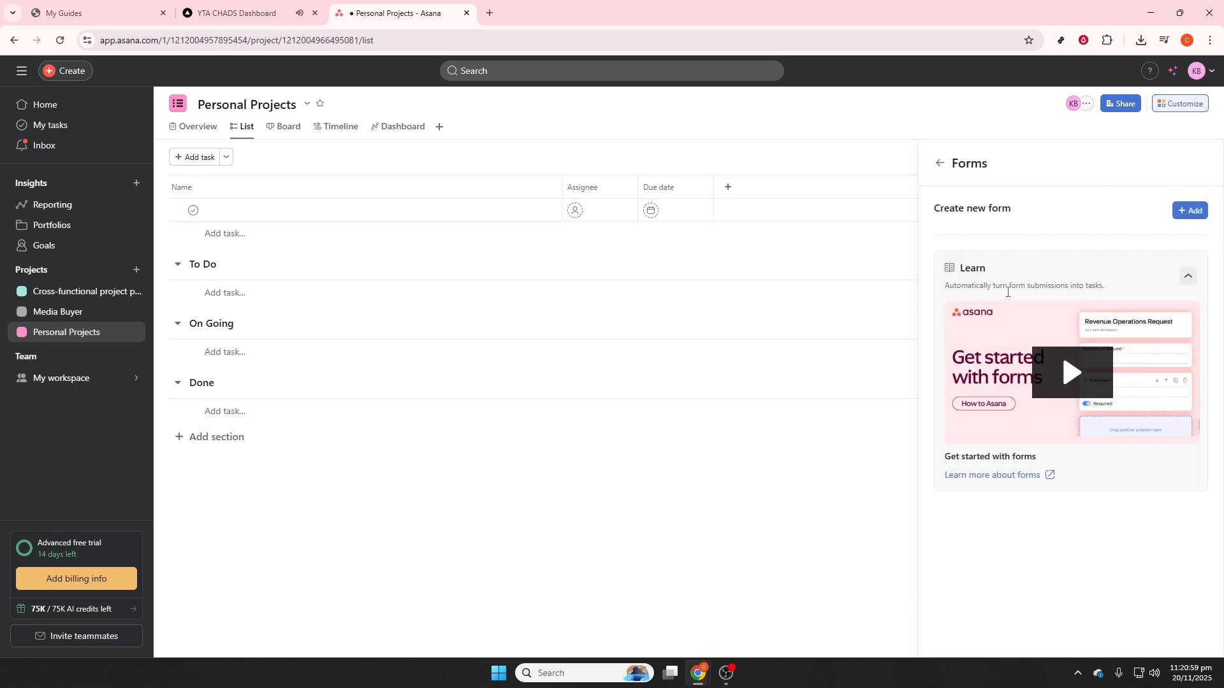
pyautogui.click(1192, 210)
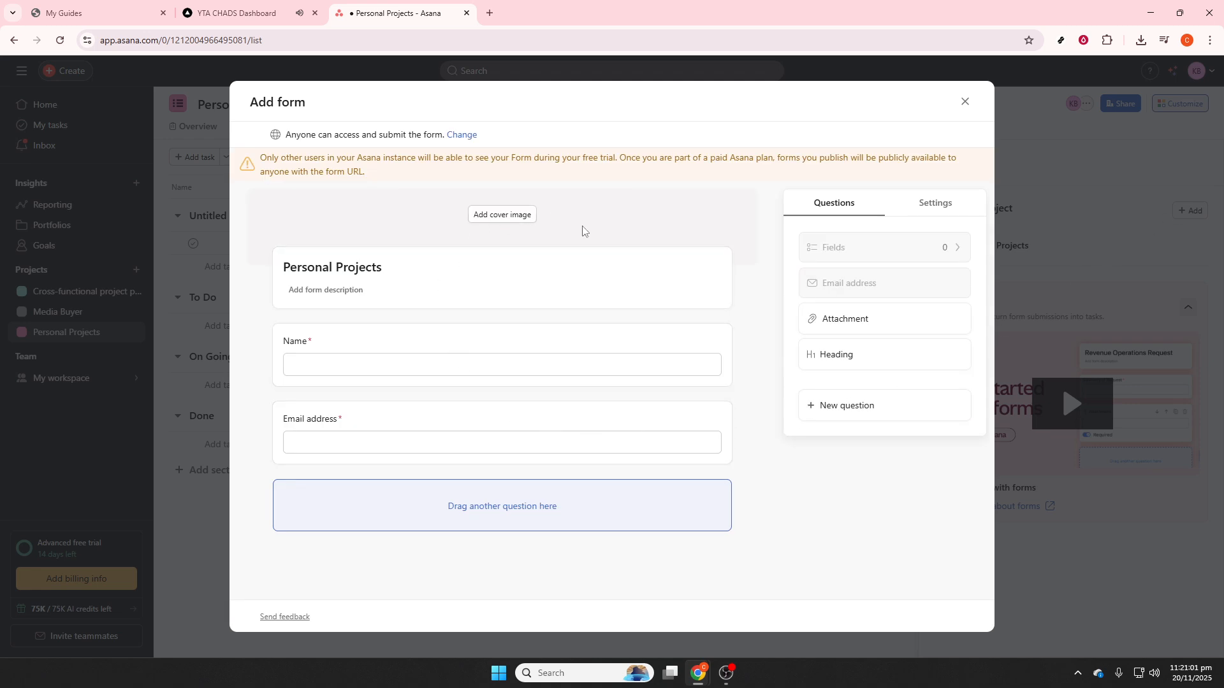
pyautogui.click(966, 104)
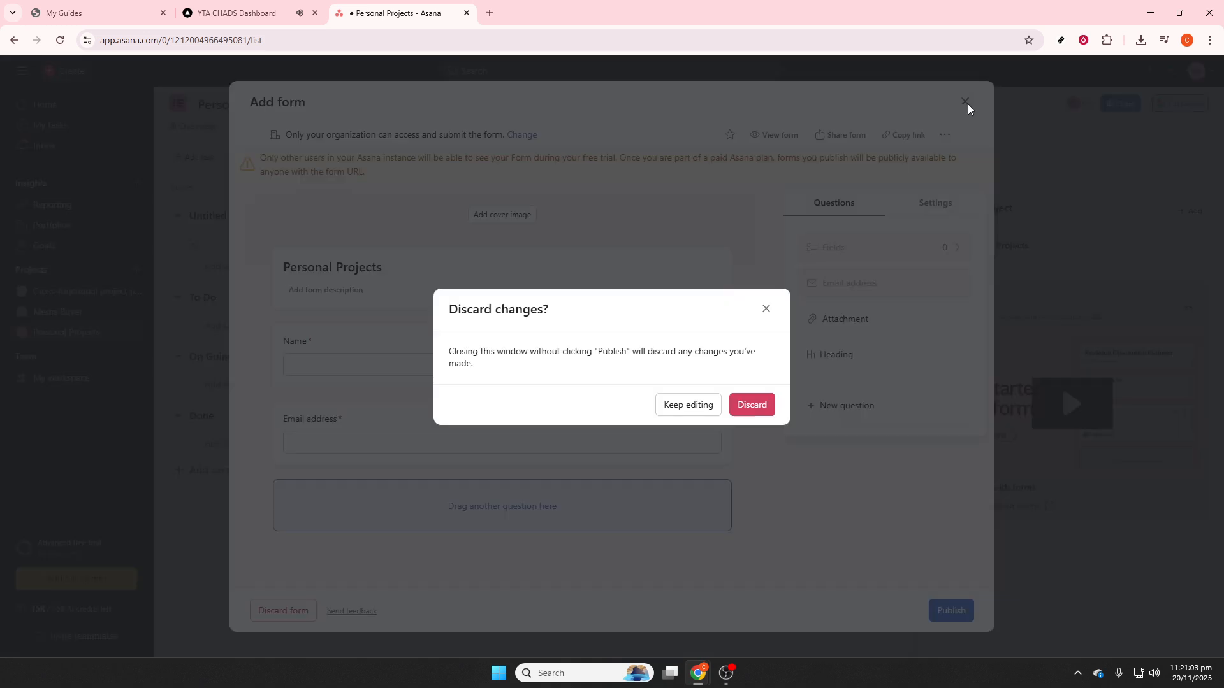
pyautogui.click(750, 405)
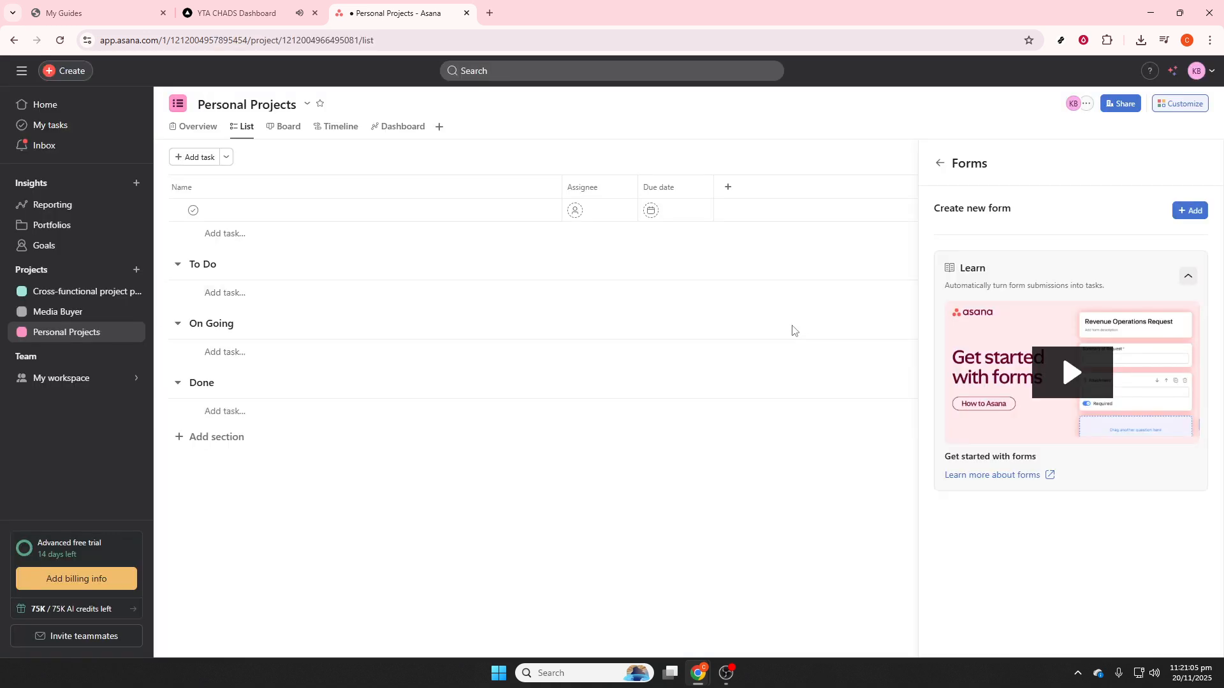
pyautogui.click(716, 526)
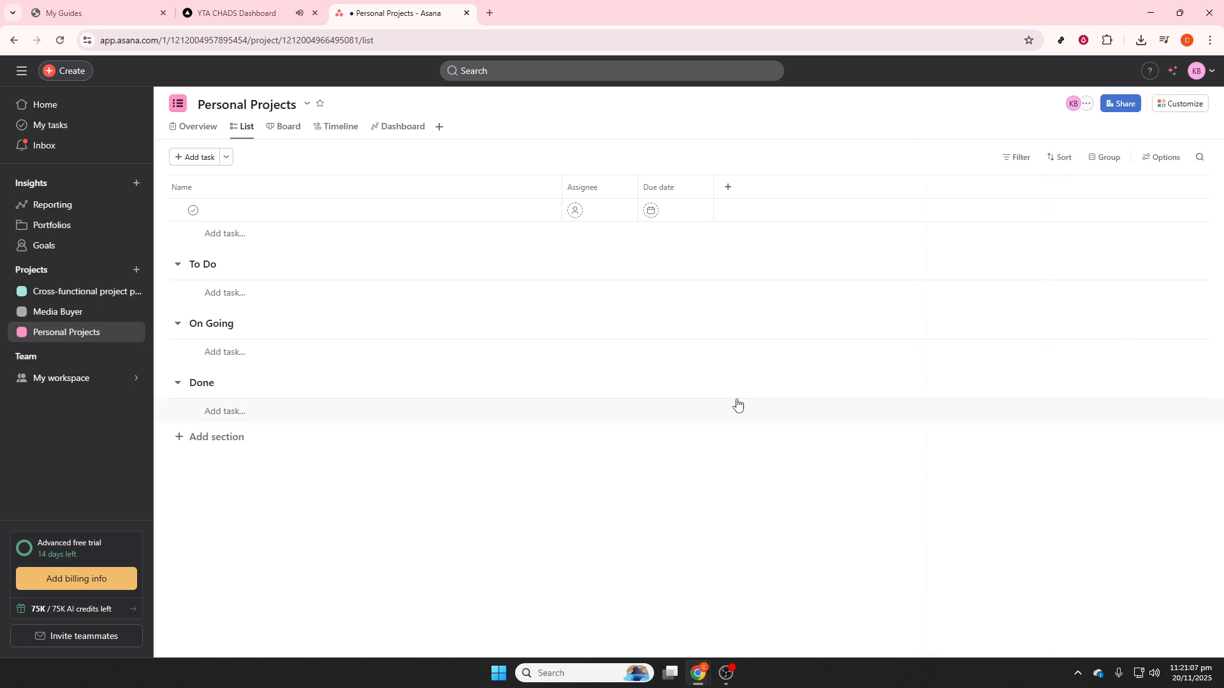
# - Try to add a custom field to the project list, first as multi-select and again as single-select, without a title or options
pyautogui.click(728, 187)
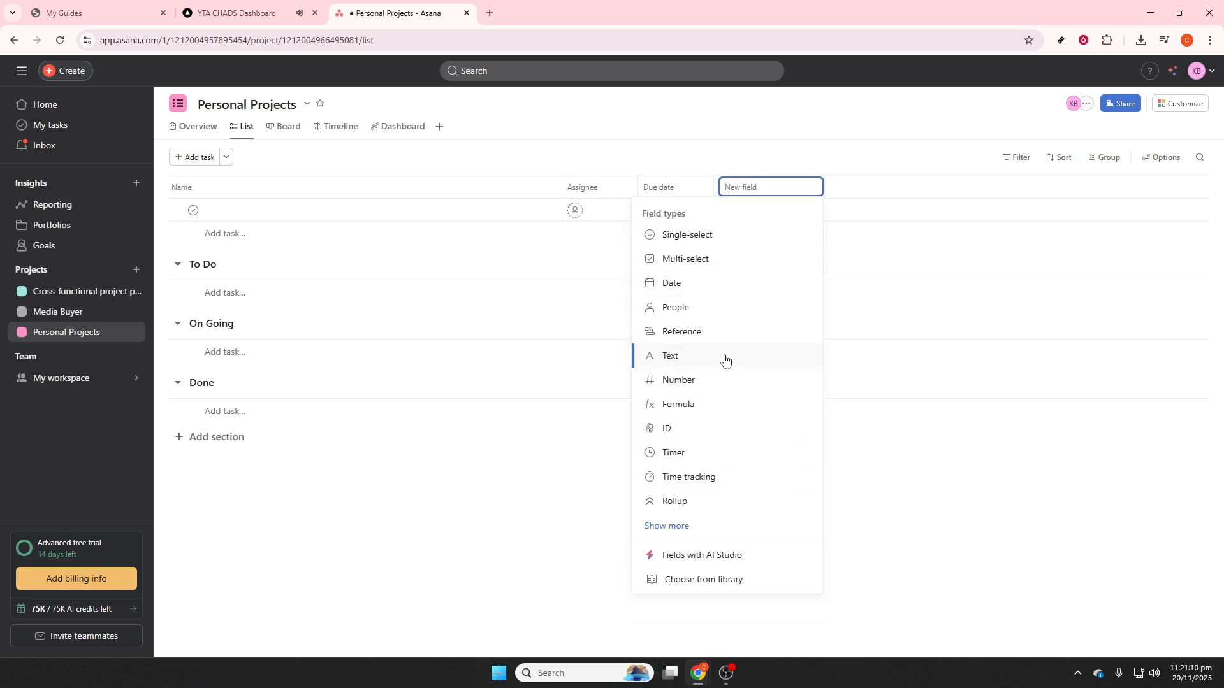
pyautogui.click(727, 259)
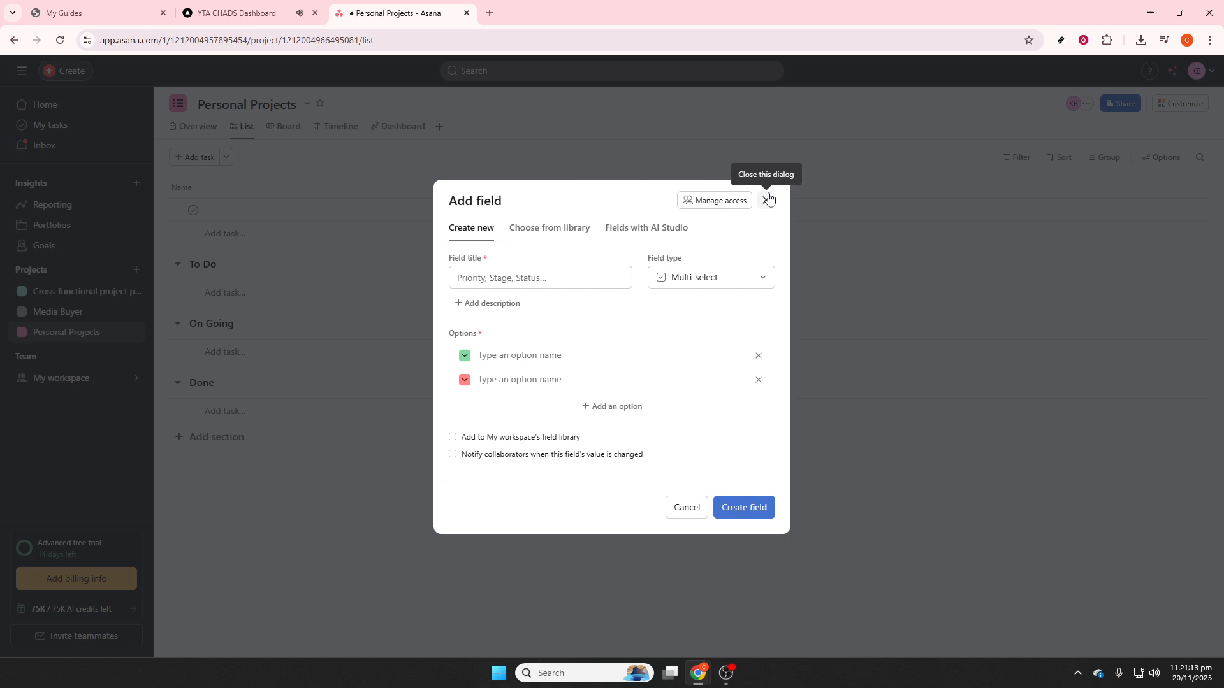
pyautogui.click(766, 199)
pyautogui.click(725, 189)
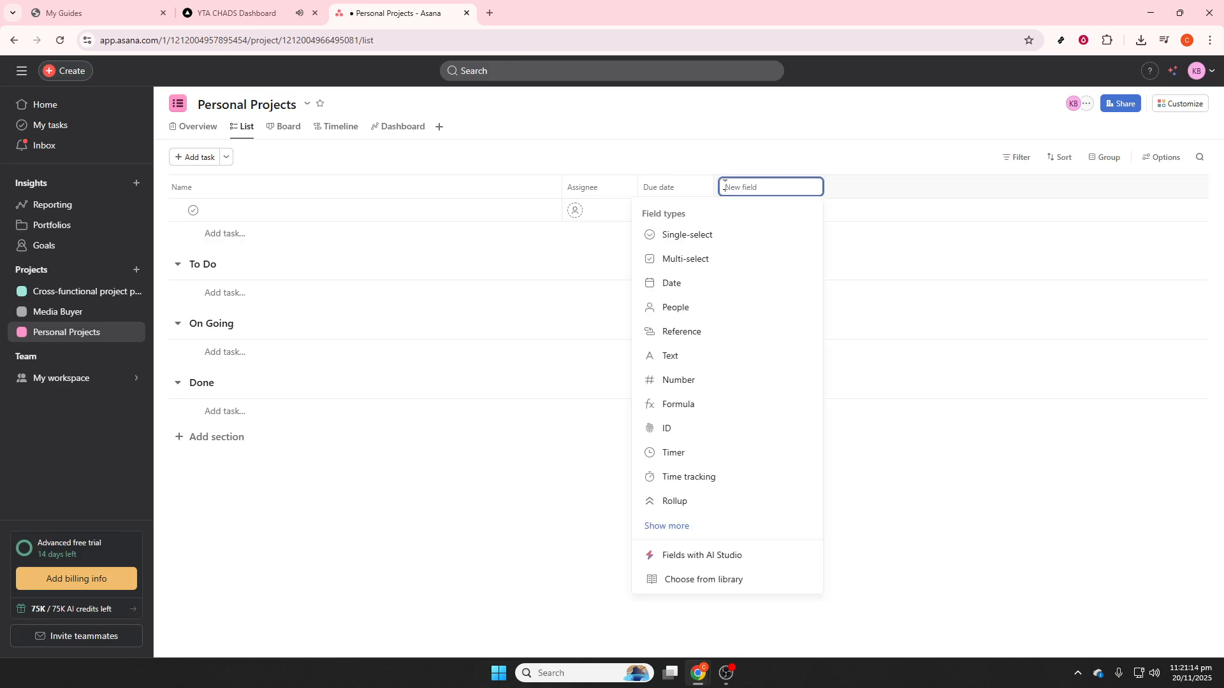
pyautogui.click(687, 242)
pyautogui.click(758, 515)
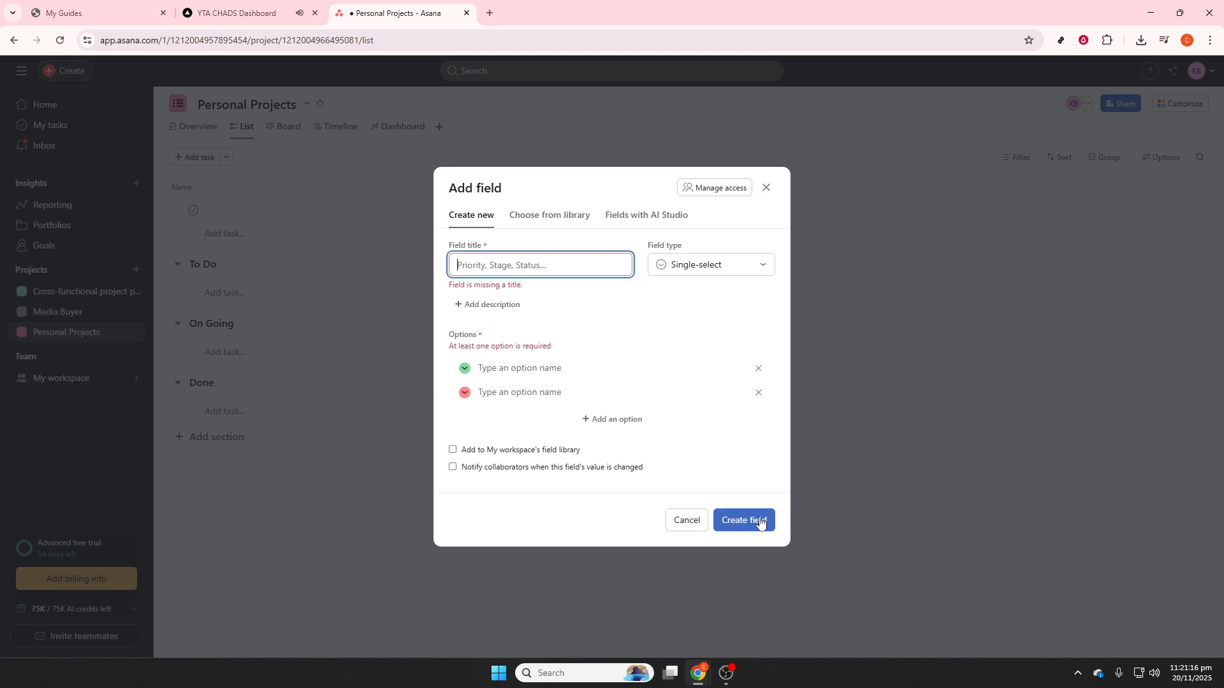
pyautogui.click(761, 516)
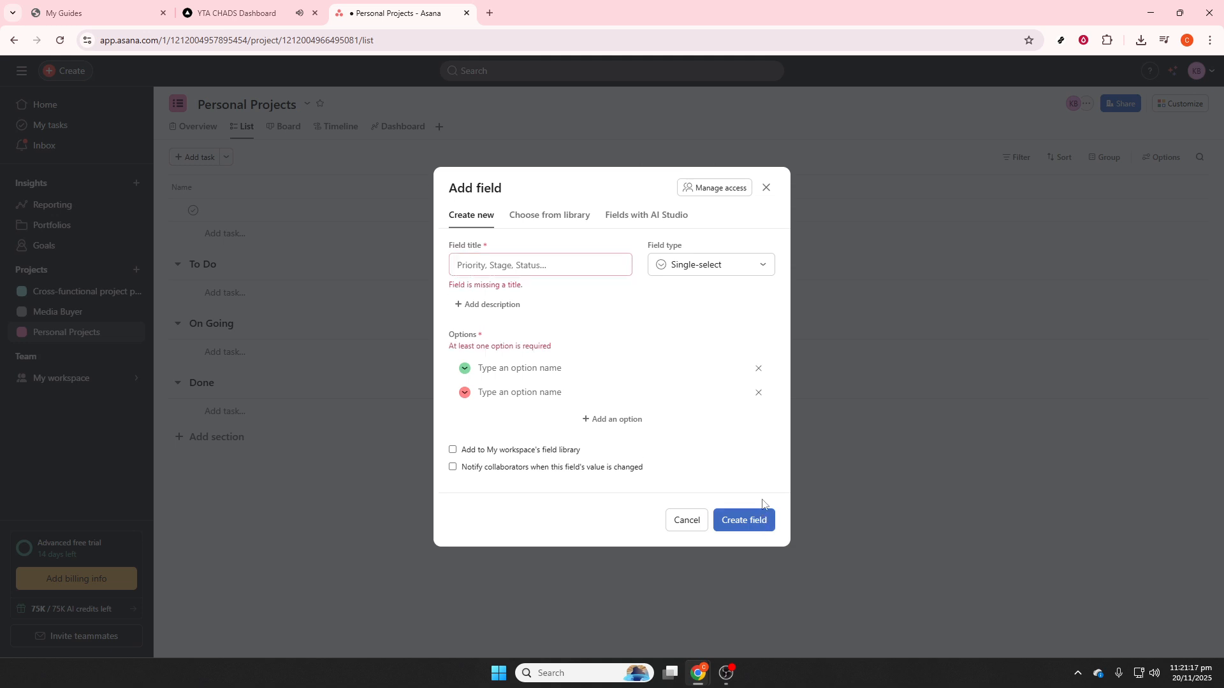
pyautogui.click(767, 188)
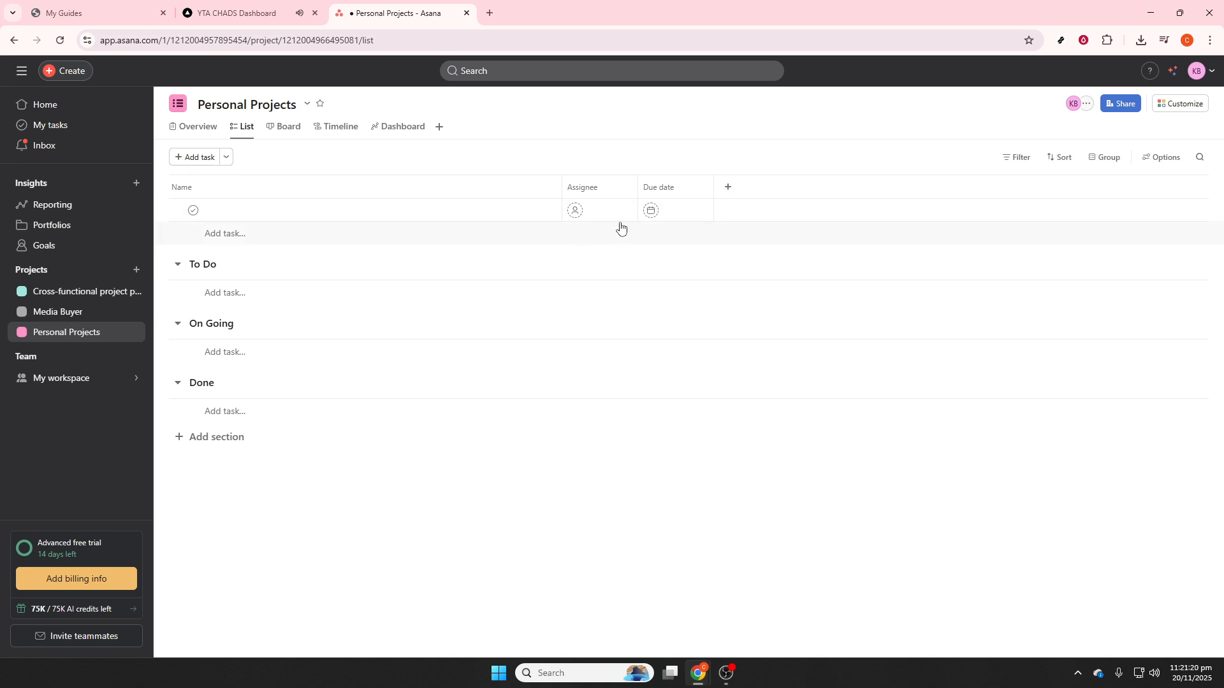
# - Open the due date calendar for the unnamed task above the To Do section
pyautogui.click(655, 211)
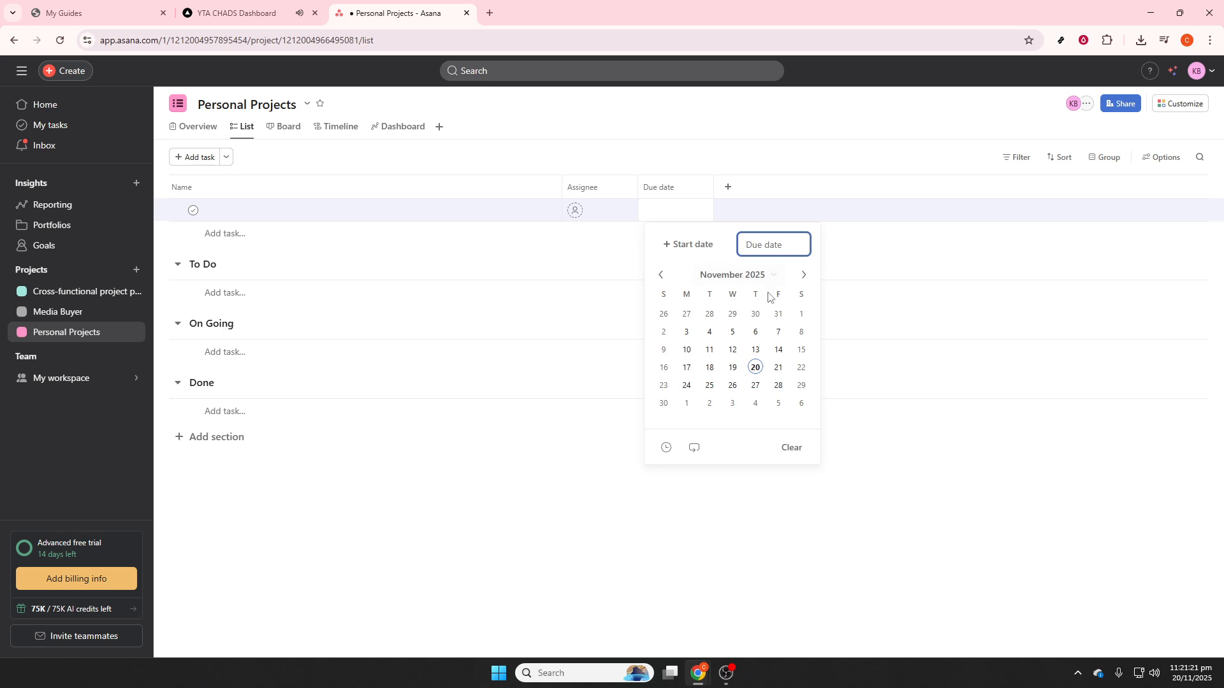